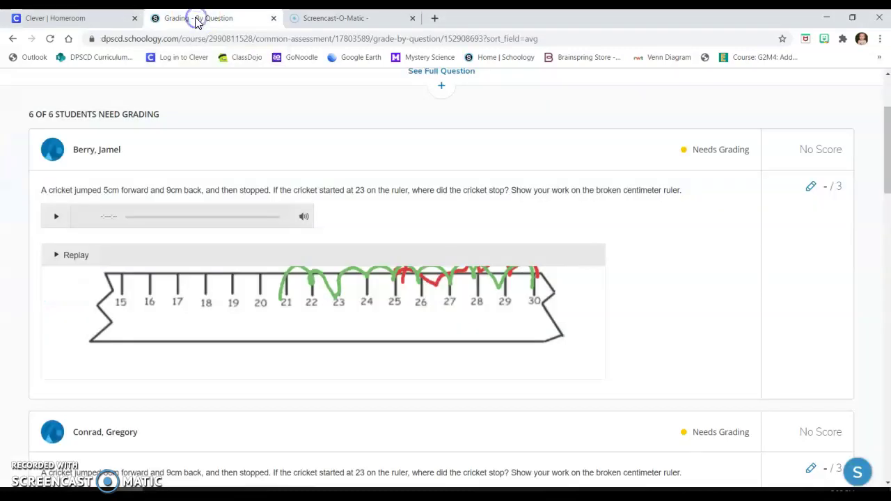
# Open the Week 5: October 5-October 9, 2020 folder in the Homeroom (Gr 2) course
pyautogui.click(14, 39)
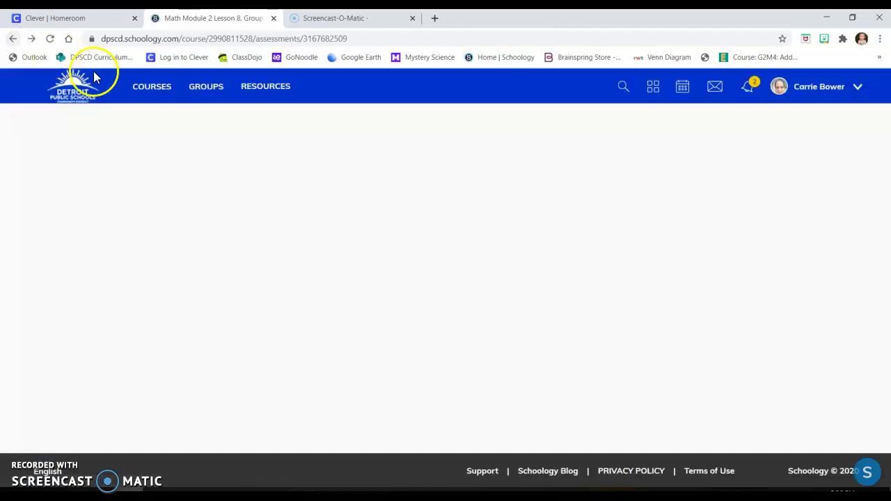
pyautogui.click(149, 85)
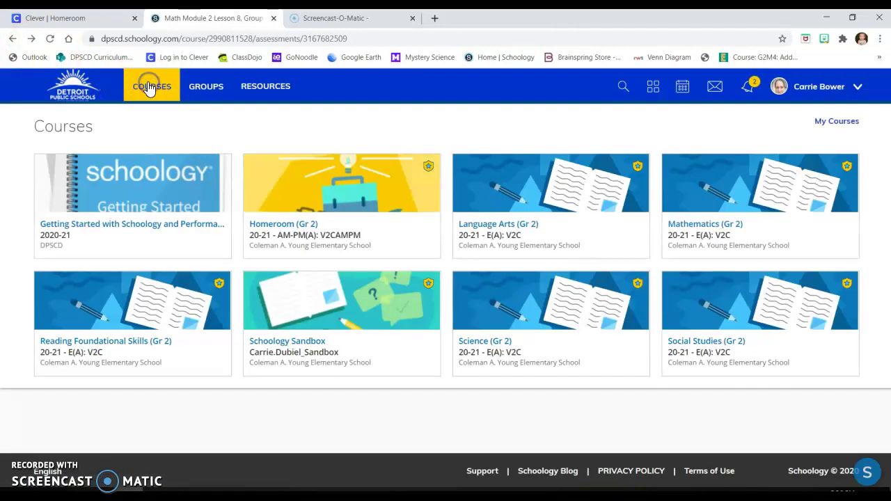
pyautogui.click(275, 170)
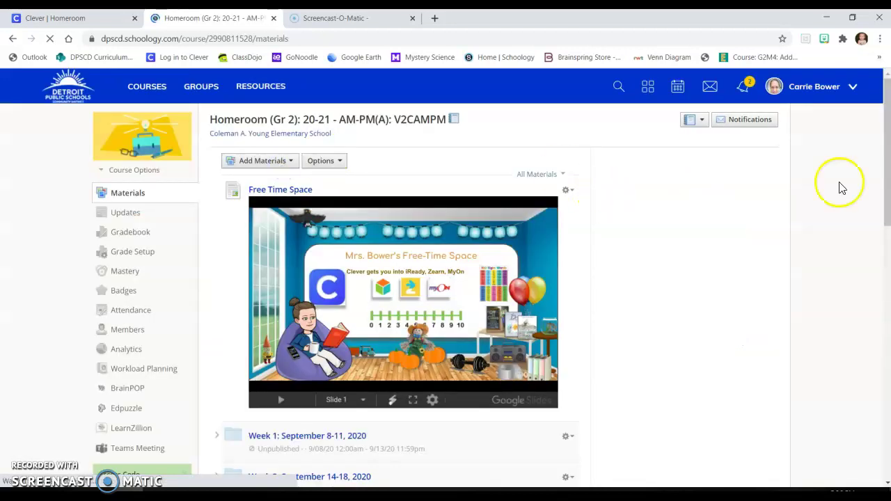
pyautogui.moveTo(887, 144); pyautogui.dragTo(885, 248)
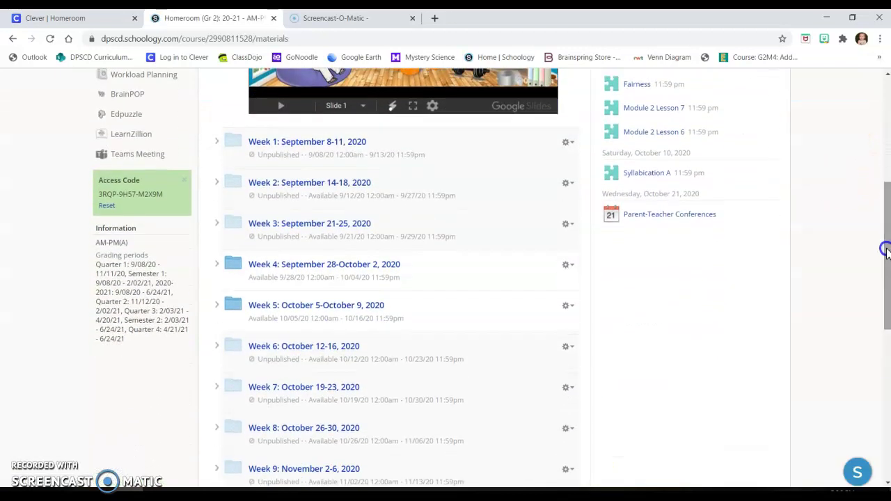
pyautogui.click(346, 306)
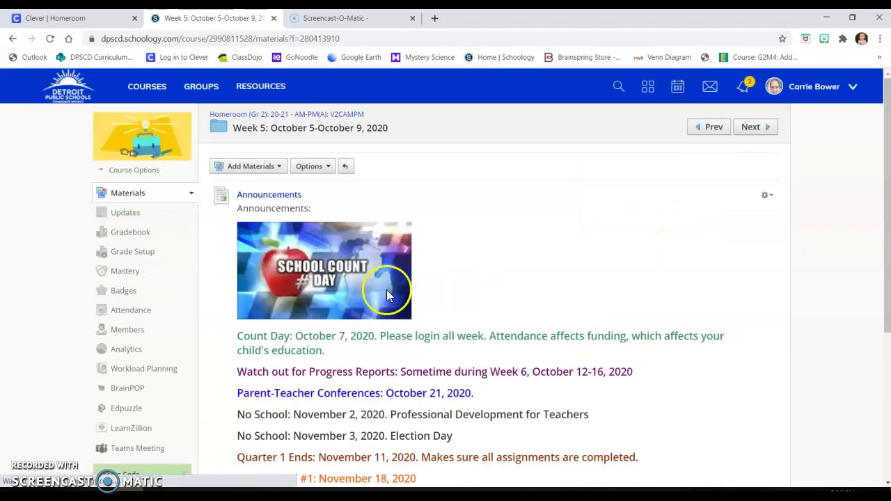
# Open the Math Module 2 Lesson 8, Group B assessment from the Math folder of Wednesday: October 7, 2020
pyautogui.moveTo(886, 214); pyautogui.dragTo(869, 343)
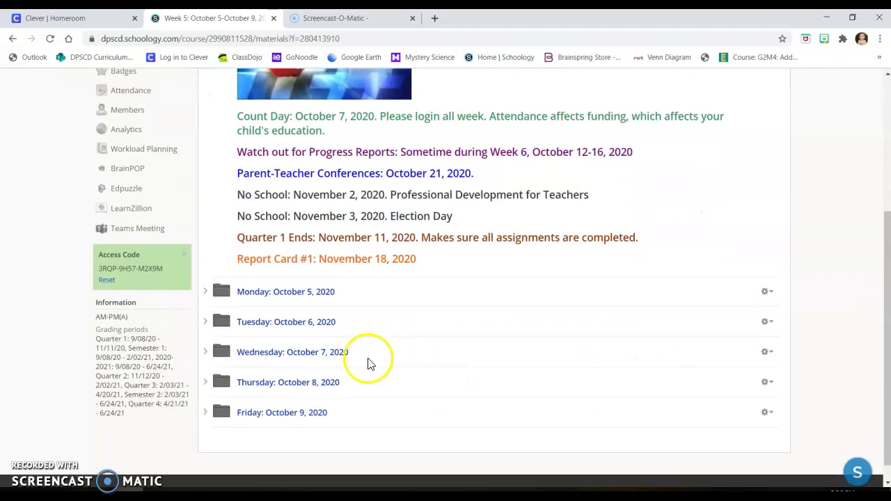
pyautogui.click(320, 354)
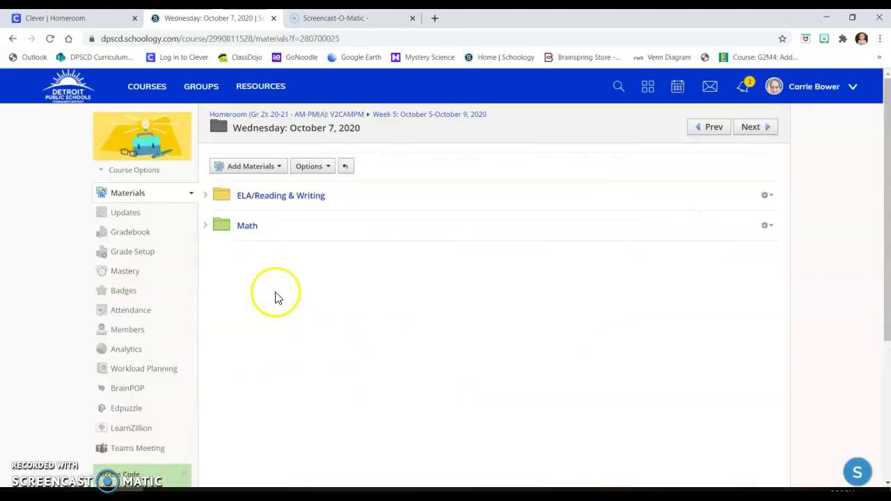
pyautogui.click(245, 230)
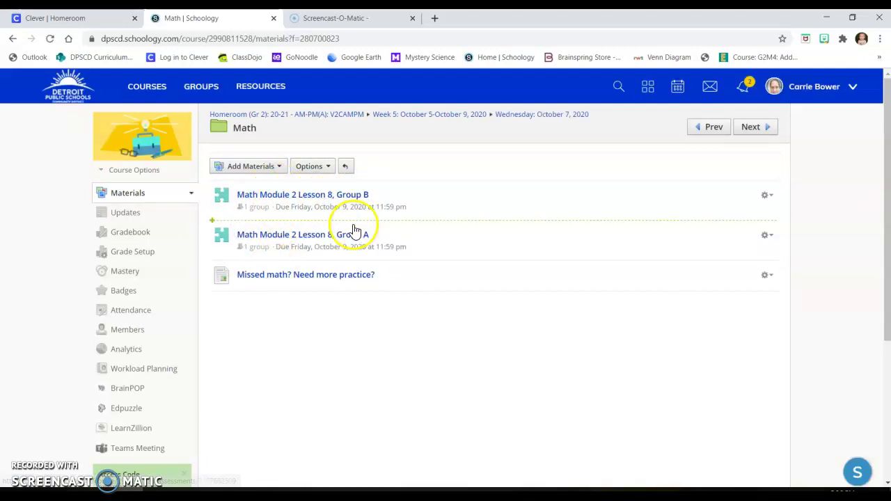
pyautogui.click(311, 199)
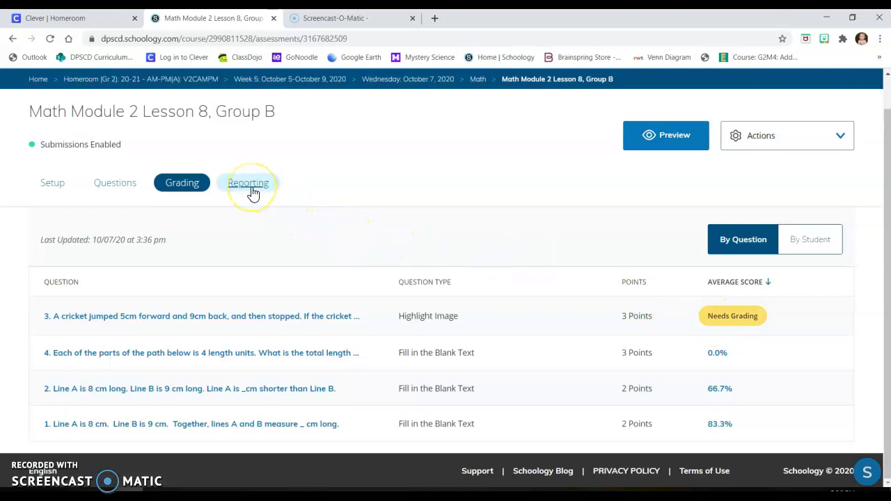
# Open question 3 about the cricket for grading, then replay the first student's ruler drawing and play the audio recording
pyautogui.click(710, 320)
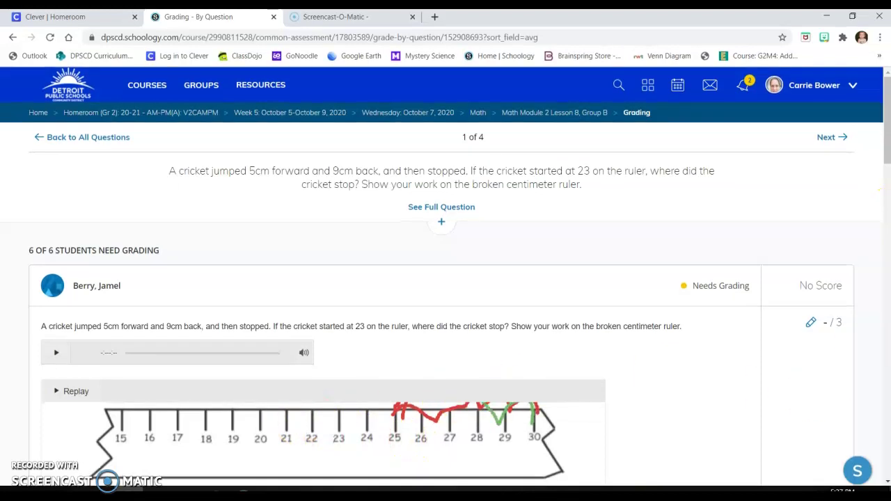
pyautogui.moveTo(886, 149); pyautogui.dragTo(886, 175)
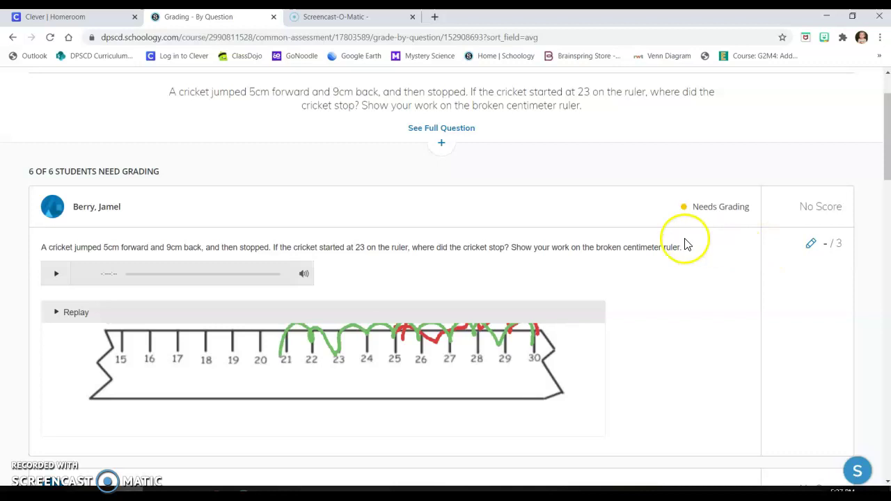
pyautogui.click(76, 314)
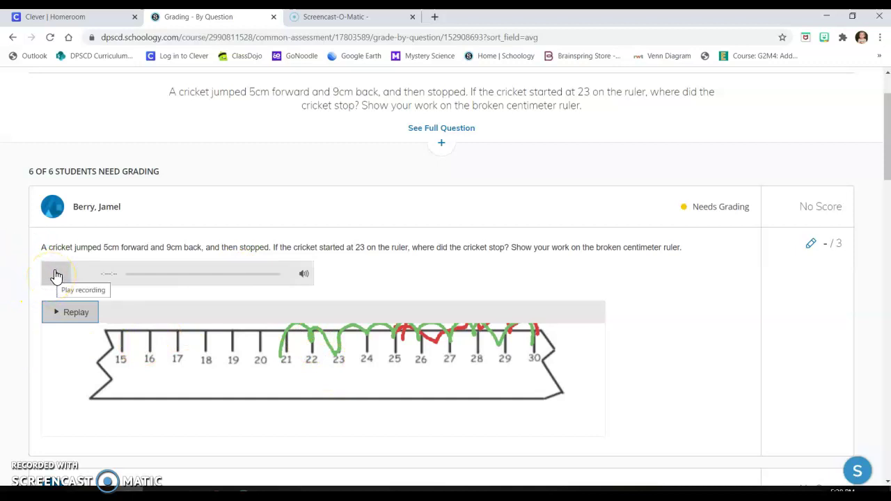
pyautogui.click(57, 275)
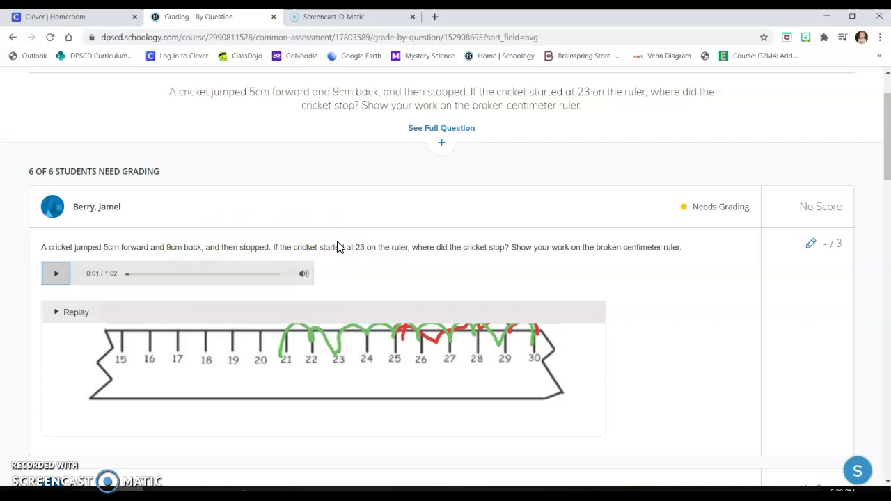
# Return to the Math folder and open question 3 of Math Module 2 Lesson 8, Group A for grading
pyautogui.click(13, 37)
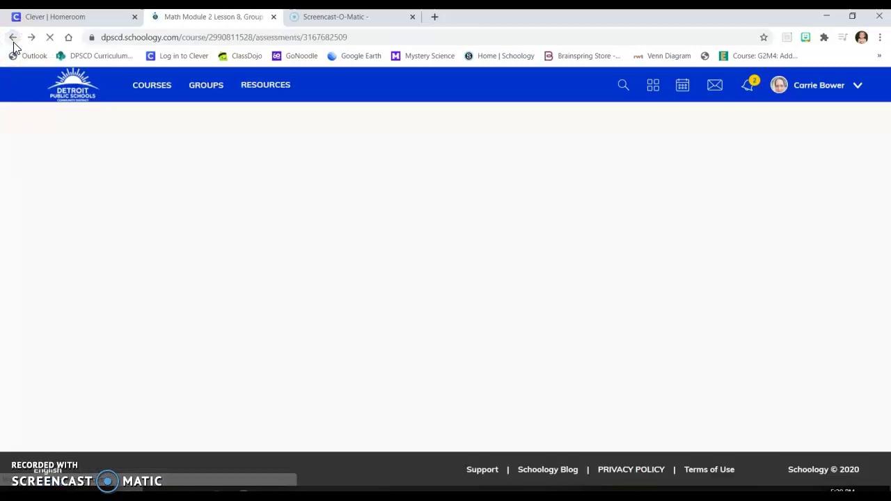
pyautogui.click(13, 39)
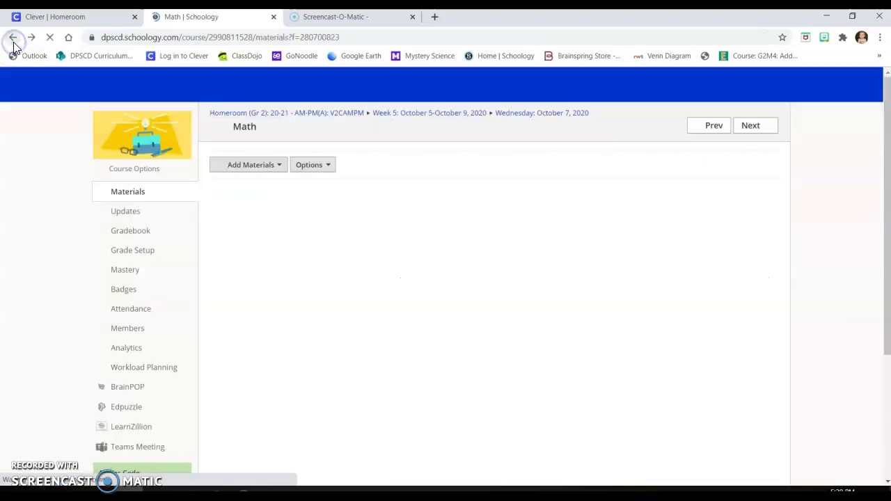
pyautogui.click(280, 236)
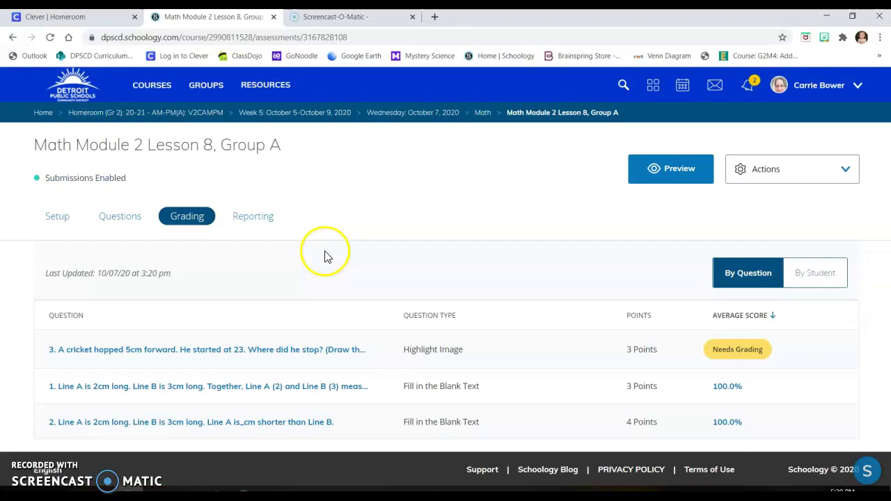
pyautogui.click(726, 357)
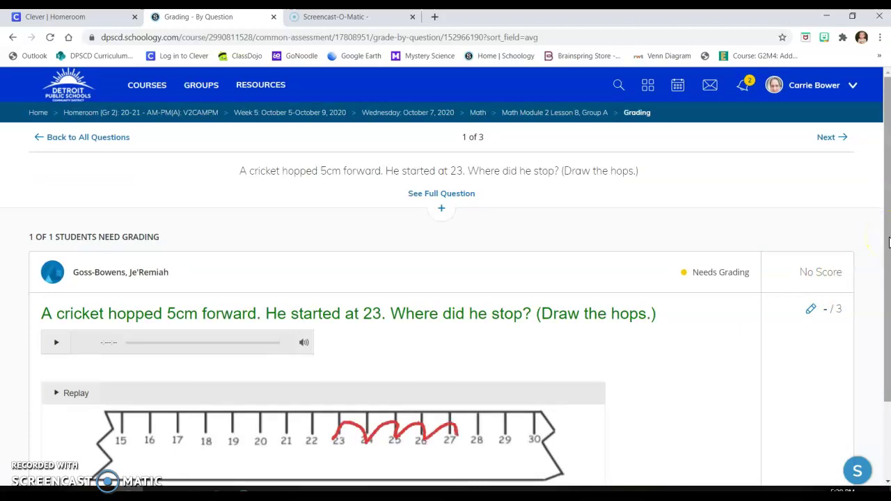
# Replay the student's drawing of the cricket's hops on the ruler in the Group A response
pyautogui.moveTo(888, 241); pyautogui.dragTo(886, 278)
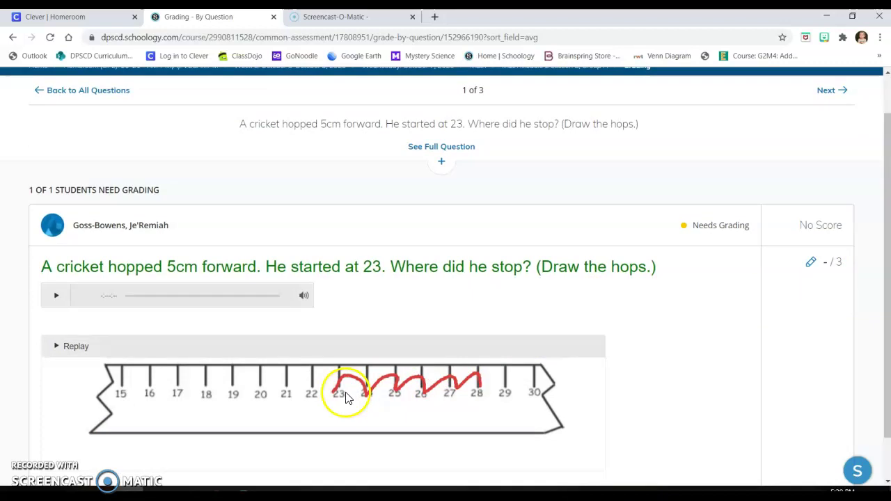
pyautogui.click(65, 352)
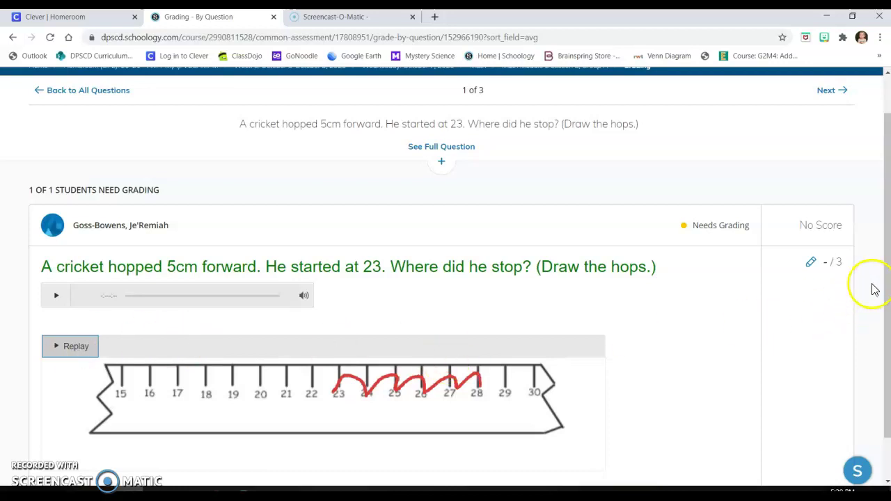
pyautogui.moveTo(886, 280); pyautogui.dragTo(885, 294)
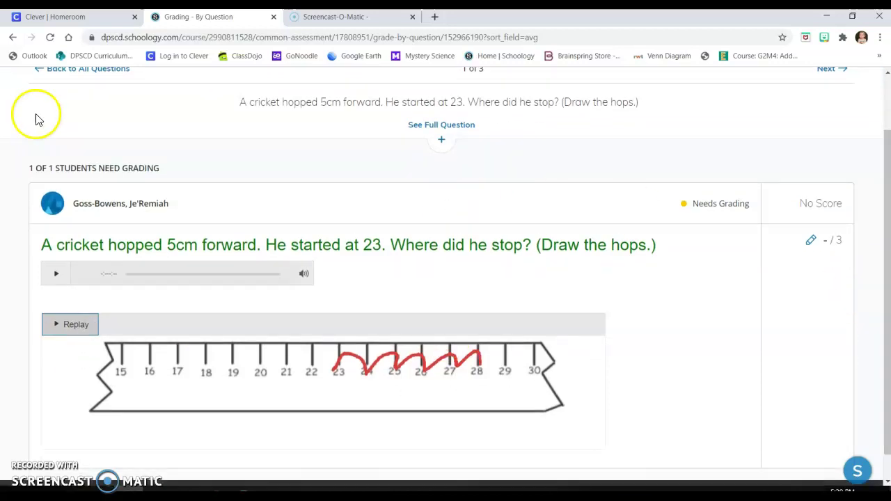
# Leave the Group A grading and reopen the Homeroom (Gr 2) course's Week 5: October 5-October 9, 2020 folder
pyautogui.click(13, 39)
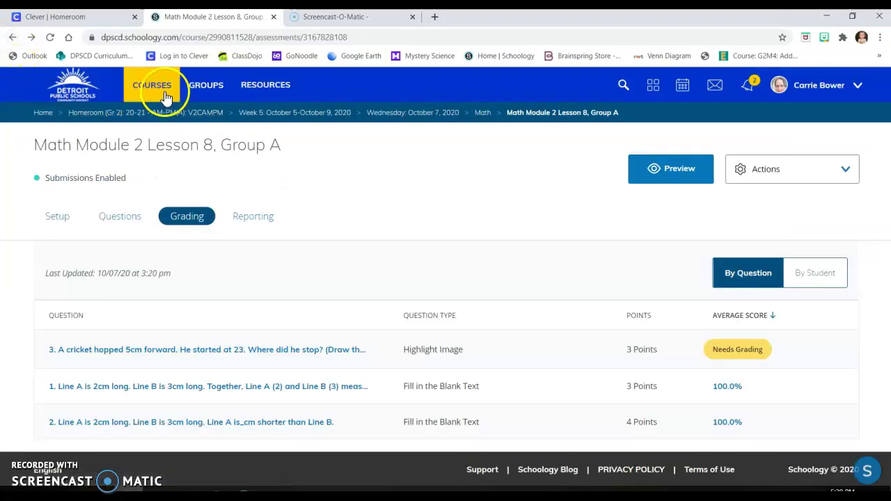
pyautogui.click(159, 96)
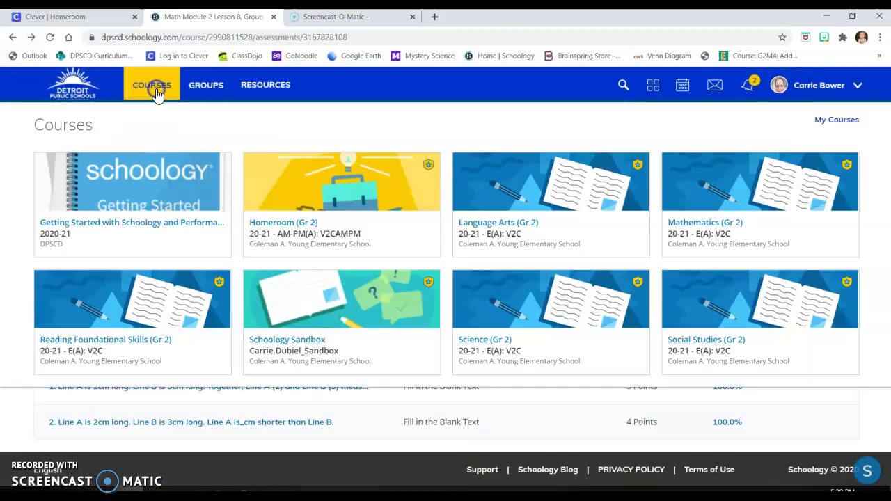
pyautogui.click(289, 199)
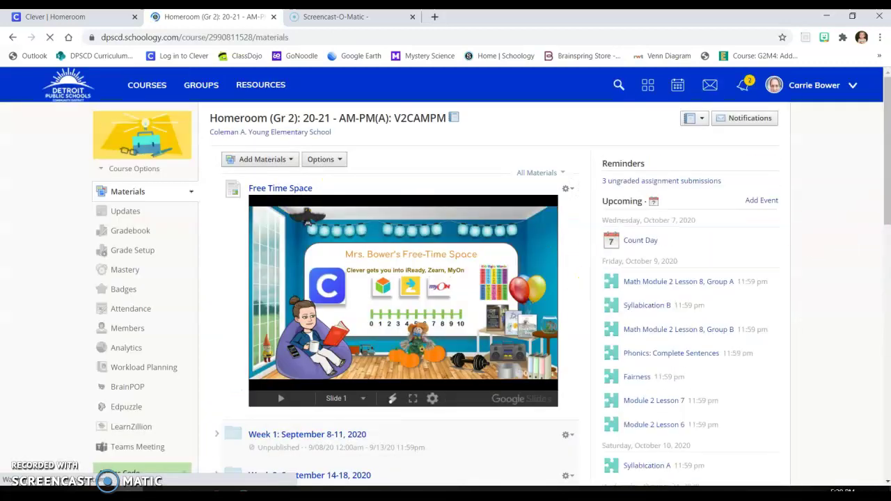
pyautogui.scroll(-4, 861, 302)
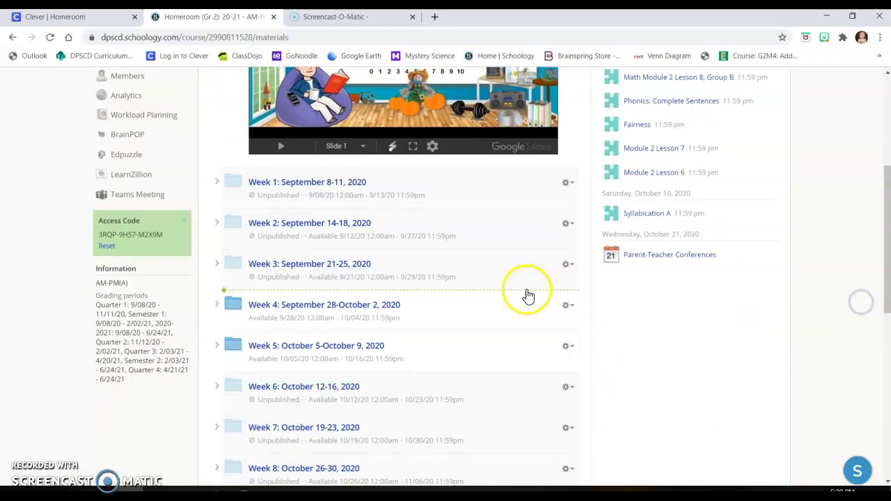
pyautogui.click(359, 346)
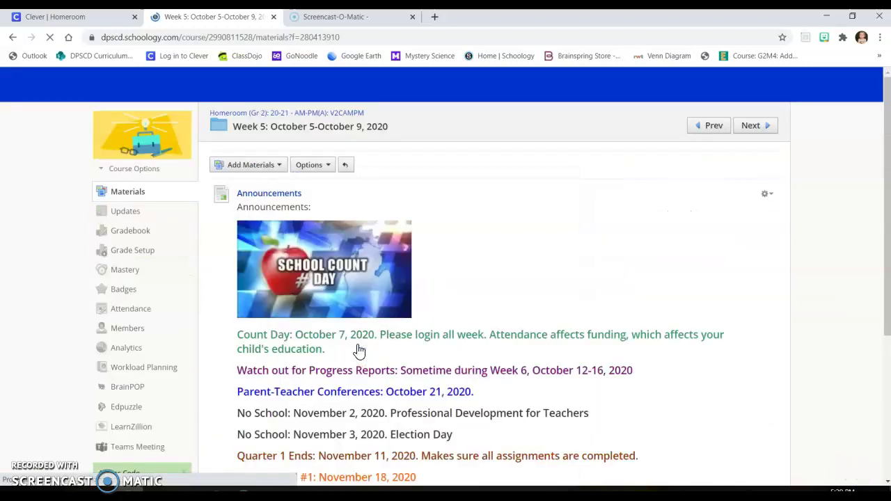
# Open the Syllabication B assessment from the ELA/Reading & Writing folder of Wednesday: October 7, 2020
pyautogui.moveTo(882, 229); pyautogui.dragTo(861, 364)
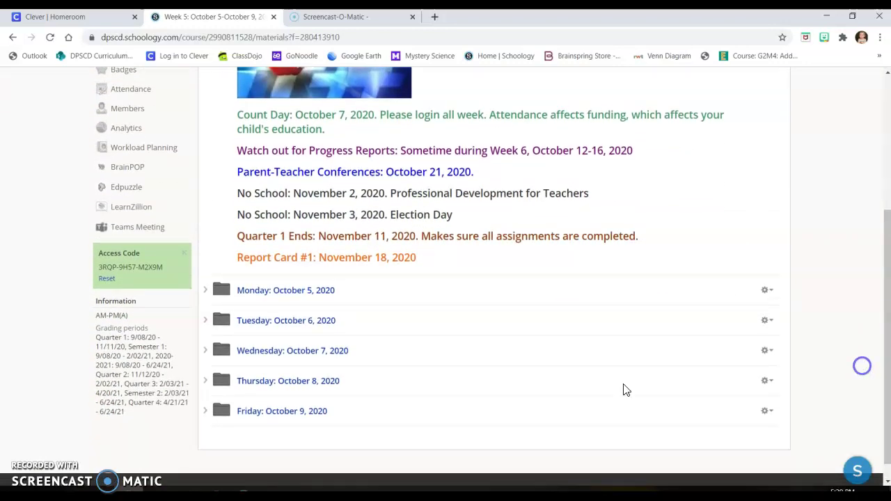
pyautogui.click(328, 360)
pyautogui.click(282, 198)
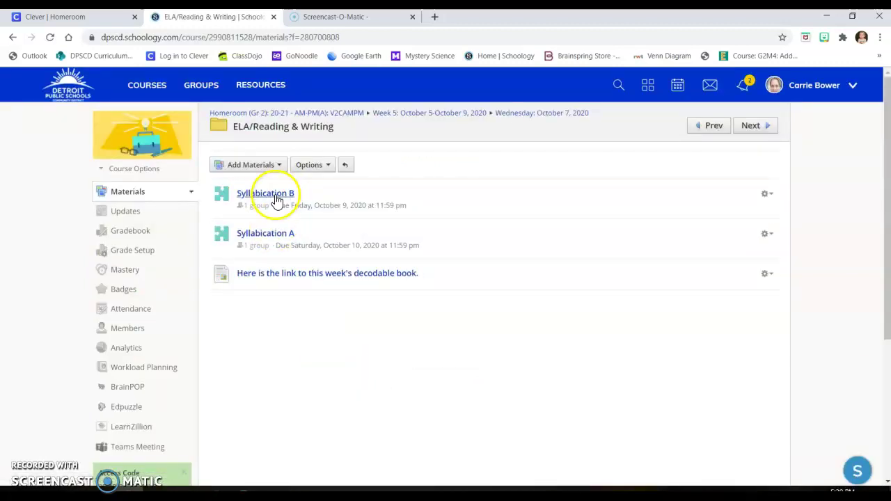
pyautogui.click(278, 201)
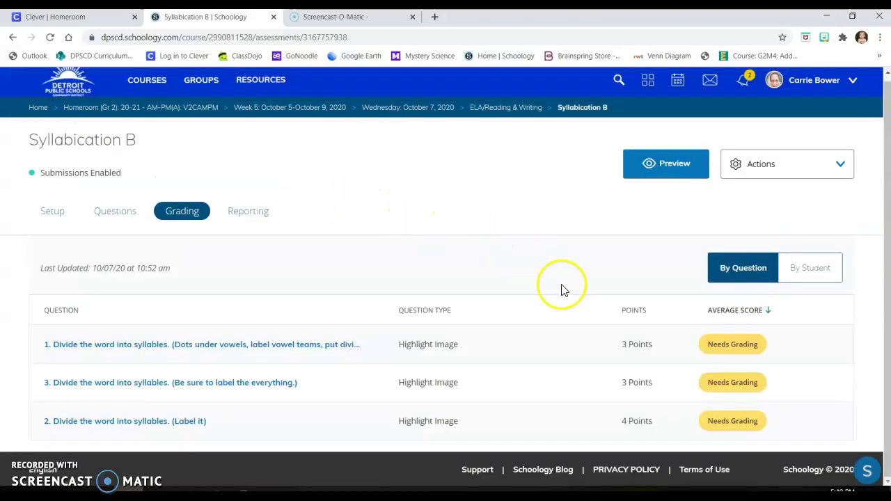
# Open question 1 for grading and replay how the first student divided "rabbit" into syllables
pyautogui.click(729, 347)
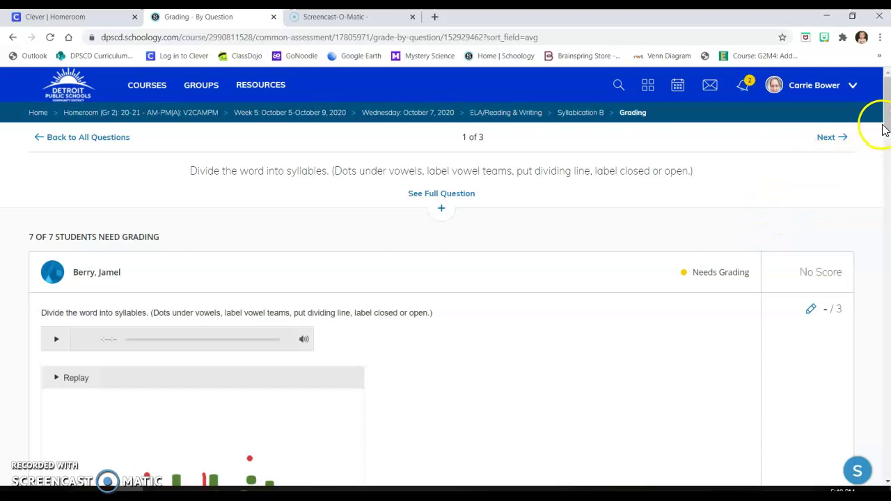
pyautogui.moveTo(880, 127); pyautogui.dragTo(884, 148)
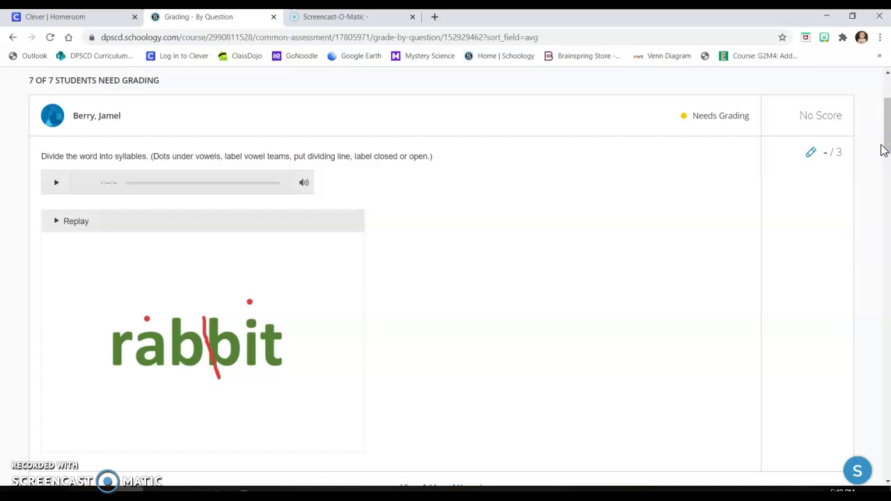
pyautogui.moveTo(887, 143); pyautogui.dragTo(884, 146)
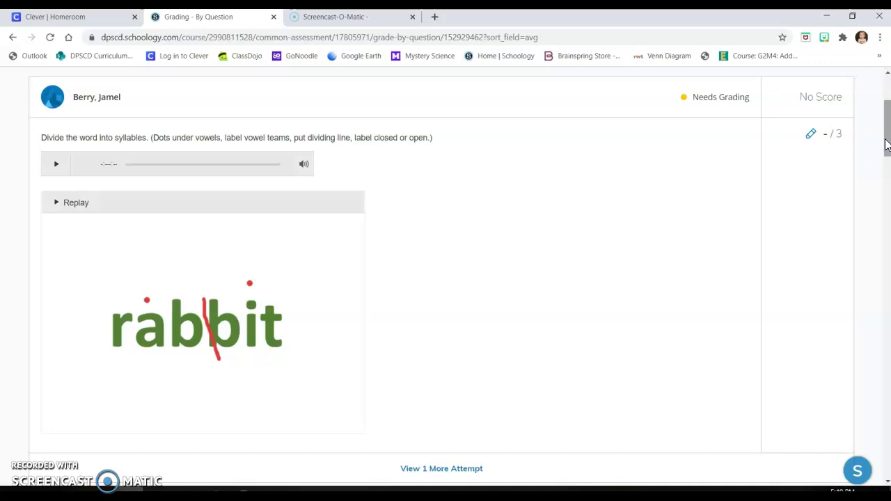
pyautogui.click(60, 205)
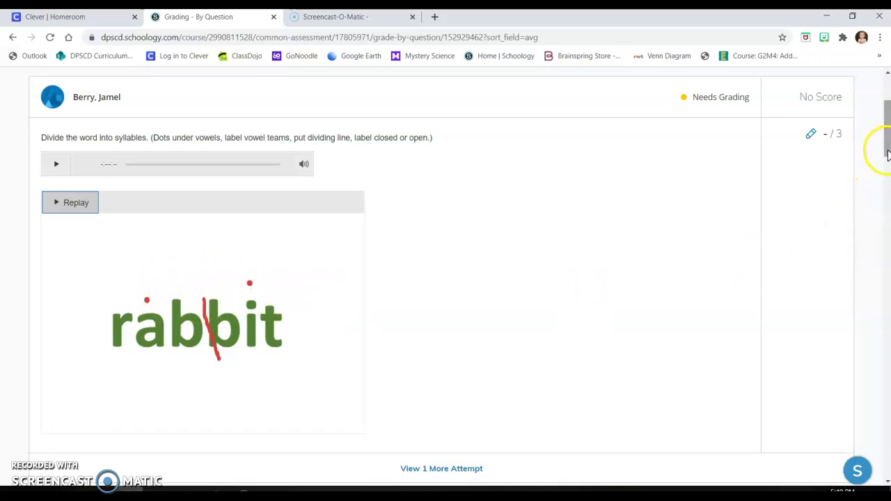
# Replay the "rabbit" response with the straight blue dividing line and look through the further students' answers
pyautogui.moveTo(882, 149); pyautogui.dragTo(881, 270)
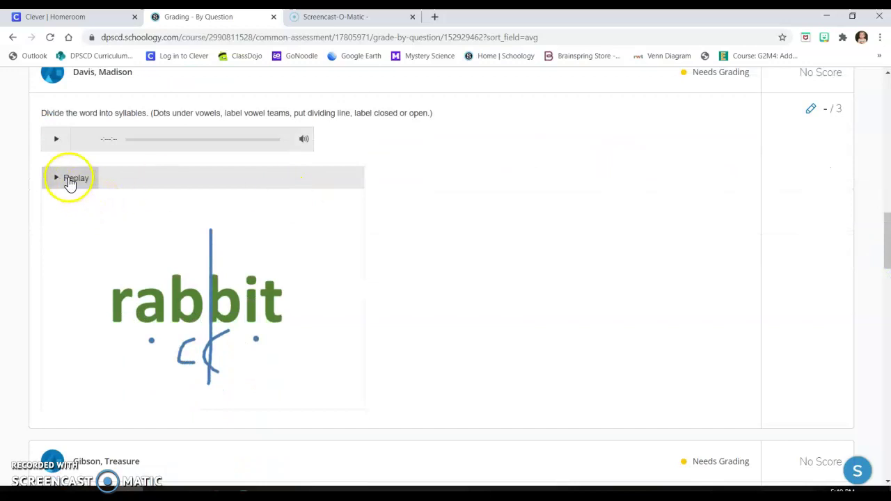
pyautogui.click(70, 180)
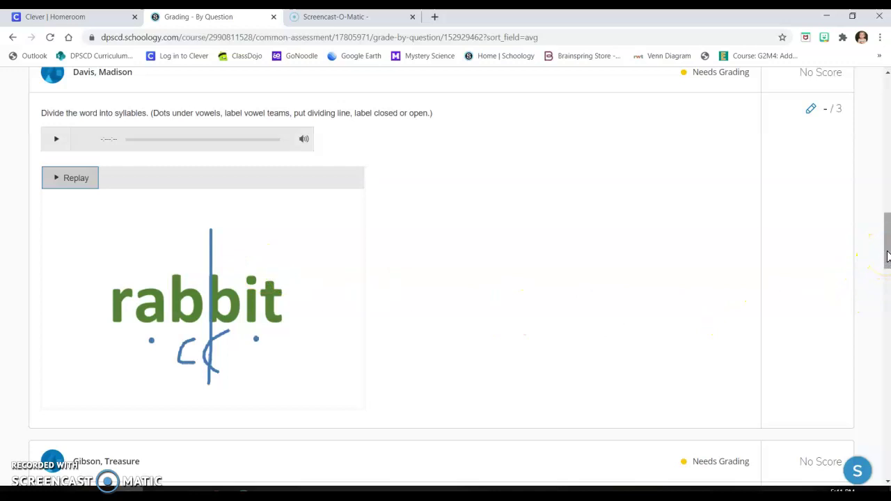
pyautogui.moveTo(887, 256); pyautogui.dragTo(882, 358)
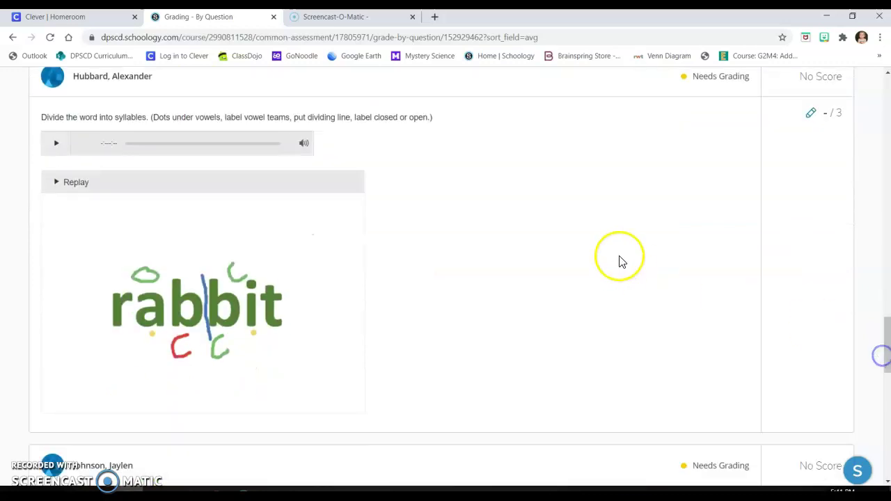
# Replay twice how the student divided and labelled "rabbit" in the response with a red C and green O and C marks
pyautogui.click(52, 186)
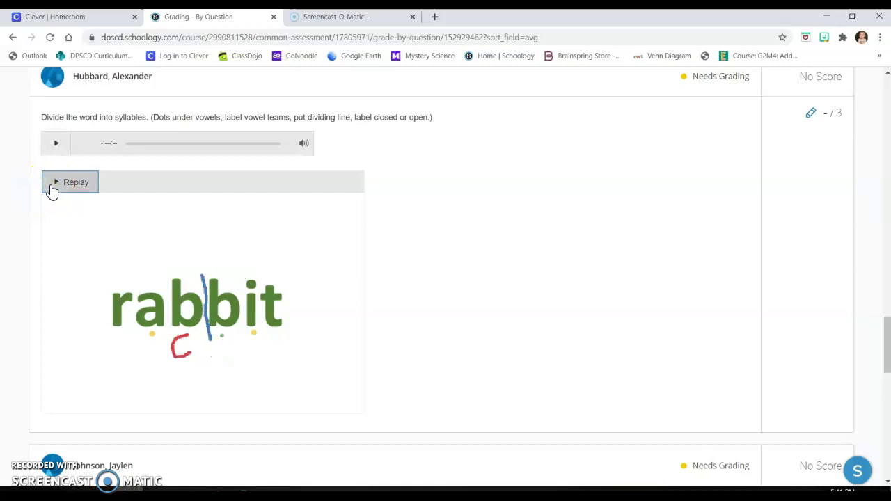
pyautogui.click(52, 187)
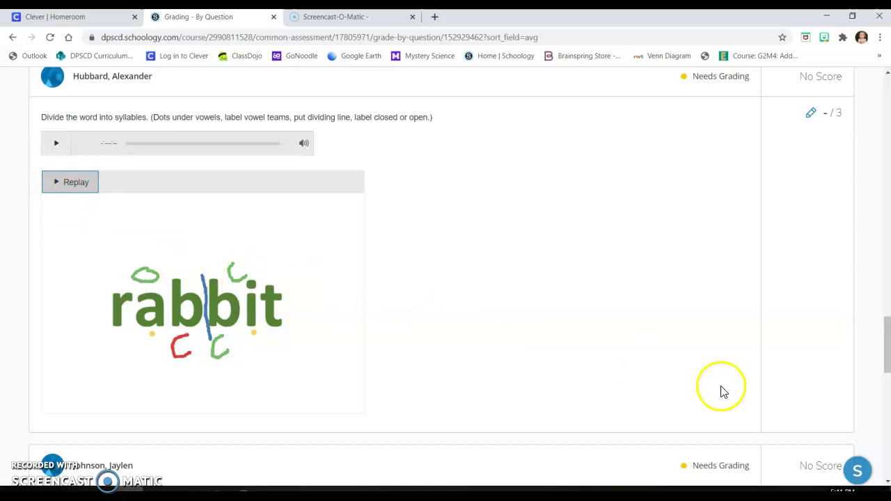
# Leave the question 1 responses for the Syllabication B grading overview and bring up the list of courses
pyautogui.scroll(10, 881, 369)
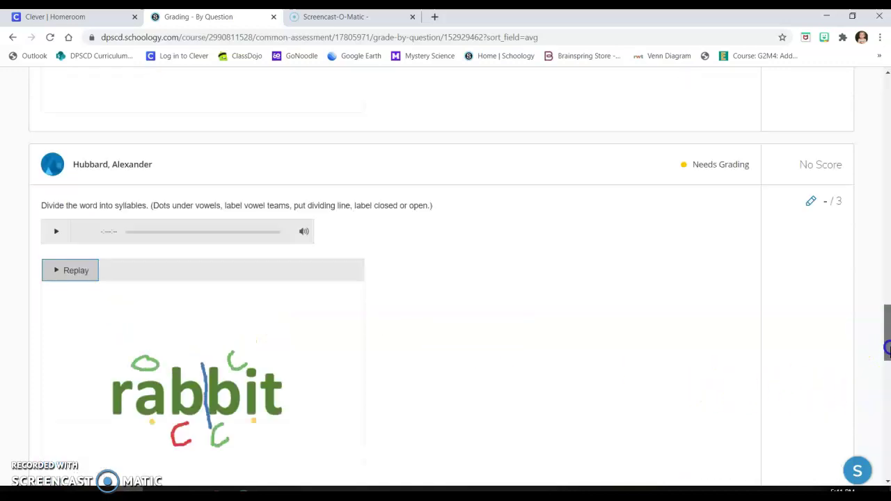
pyautogui.scroll(5, 877, 110)
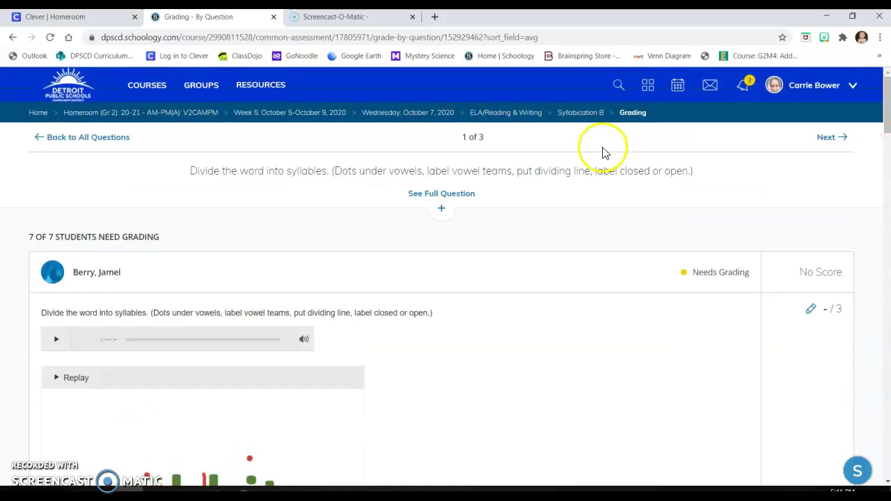
pyautogui.click(12, 36)
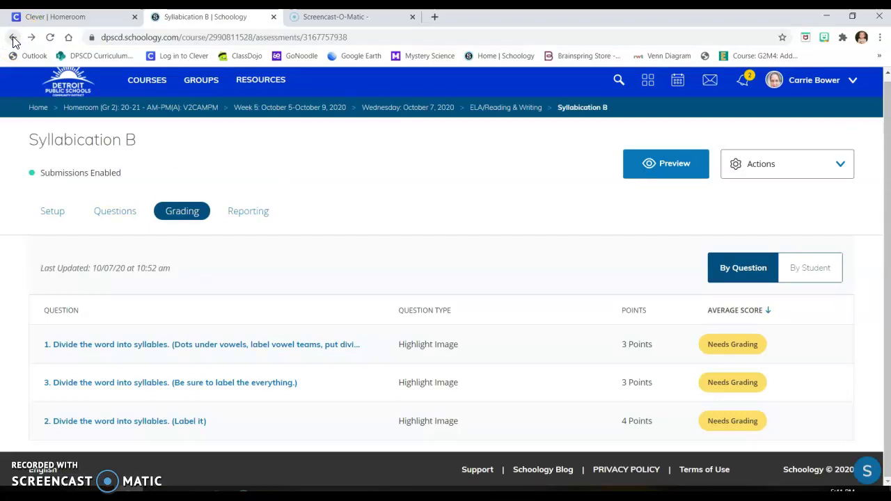
pyautogui.click(150, 82)
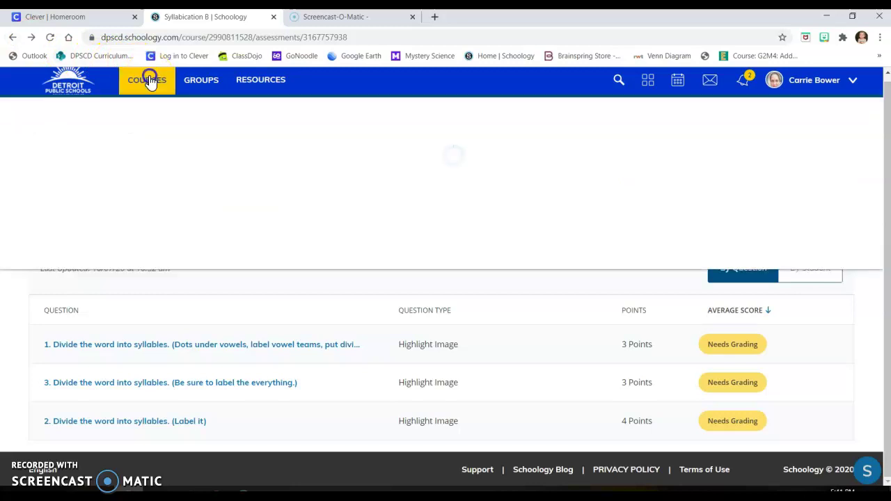